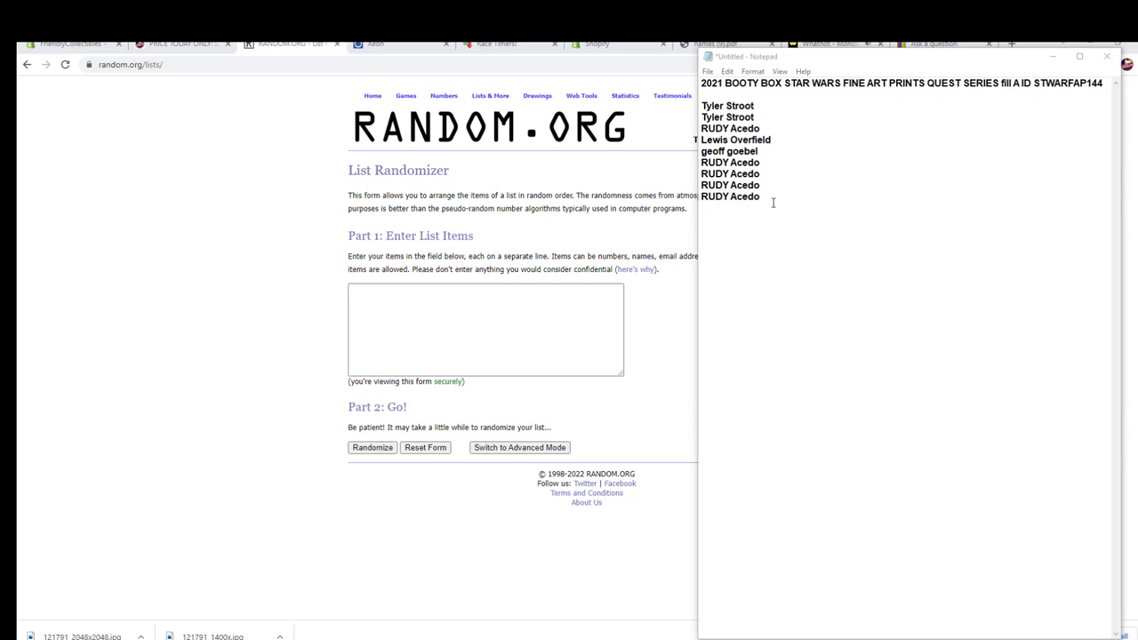
Step: Copy the nine names from Notepad into the List Randomizer and randomize them
left_click_drag(773, 200, 703, 105)
right_click(724, 162)
left_click(751, 167)
left_click(485, 329)
right_click(485, 329)
left_click(480, 407)
left_click(372, 447)
Step: Zoom the browser page in so the randomized results are readable
left_click(1124, 64)
left_click(1109, 175)
left_click(1109, 175)
left_click(252, 503)
Step: Reshuffle the list five more times, select the top four names, and return to Notepad
left_click(247, 533)
left_click(243, 535)
left_click(243, 535)
left_click(242, 535)
left_click(246, 535)
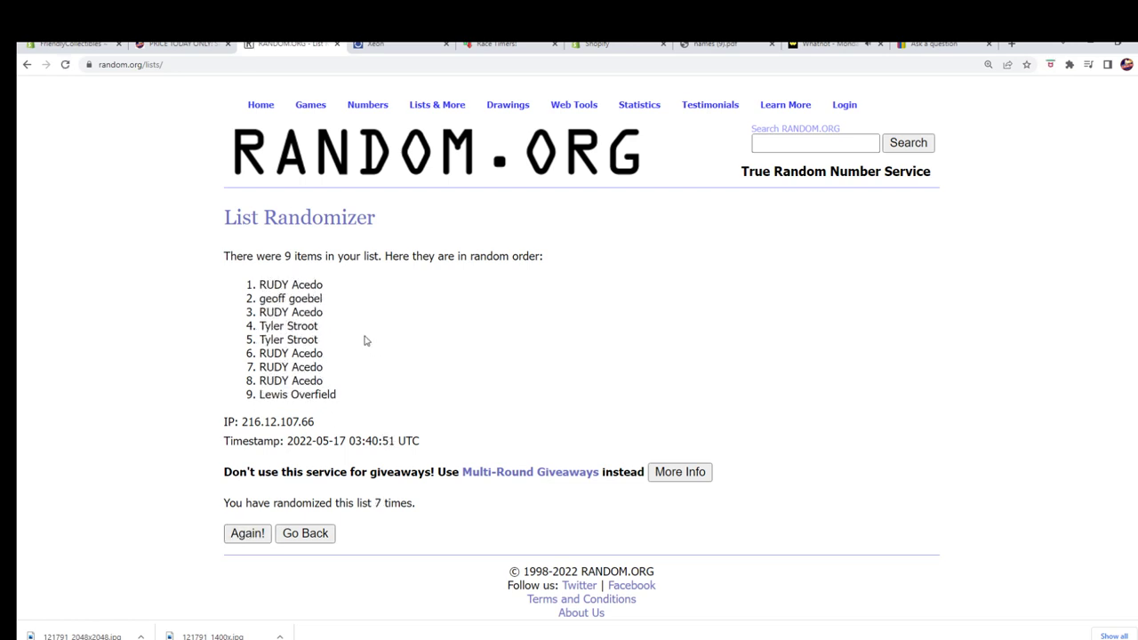
mouse_move(258, 284)
left_mouse_down()
mouse_move(332, 300)
mouse_move(318, 326)
left_mouse_up()
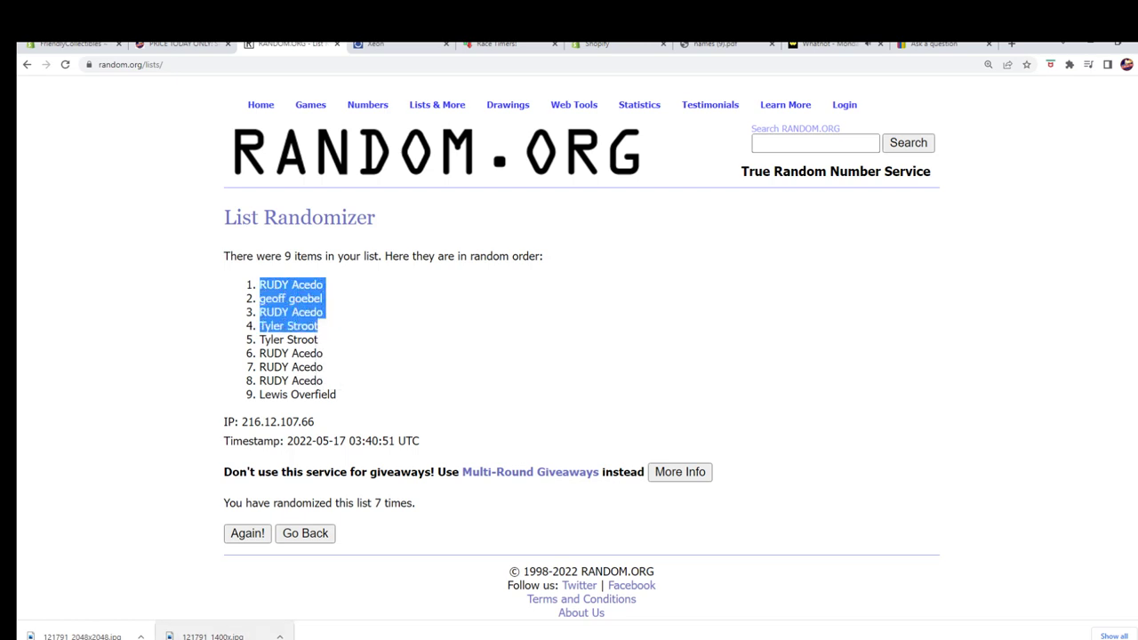
left_click(204, 637)
left_click_drag(761, 197, 700, 101)
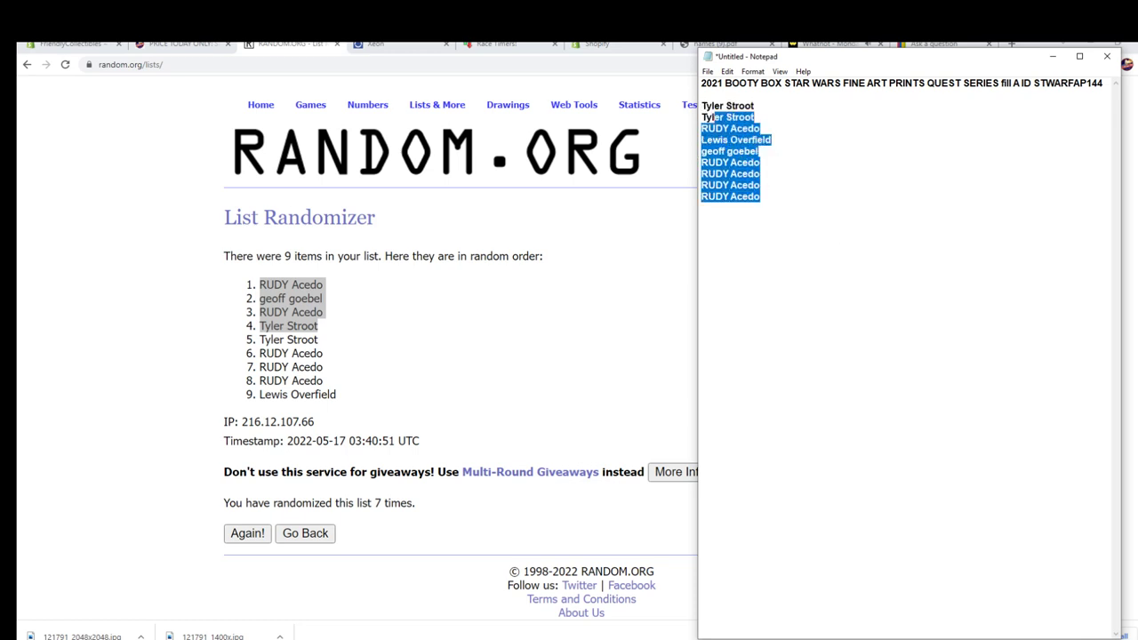
key("Delete")
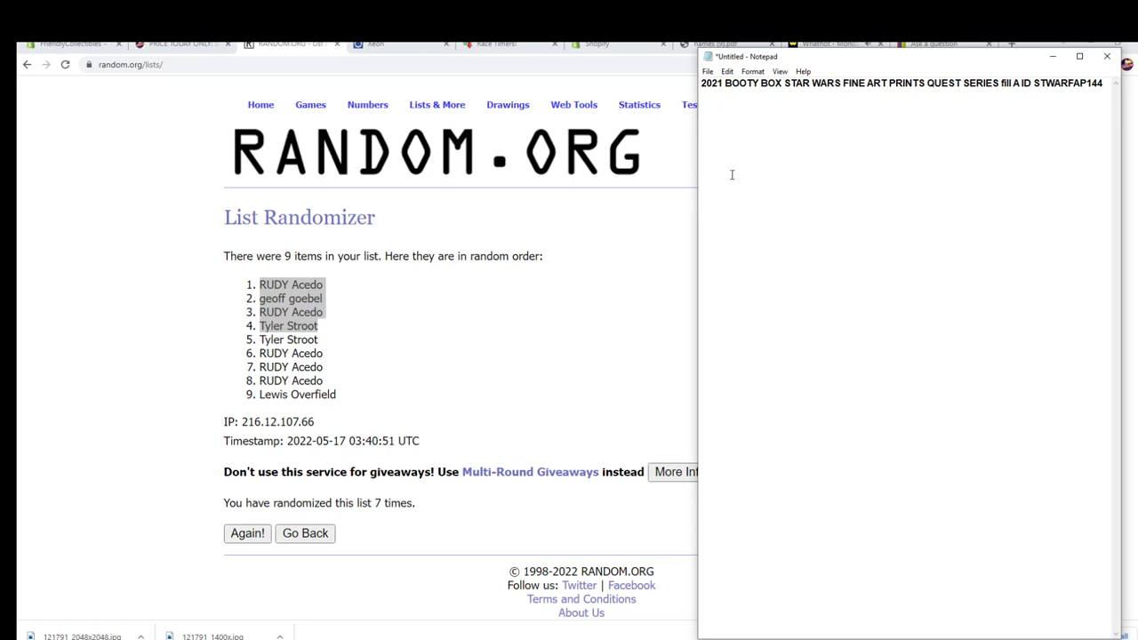
key("ctrl+v")
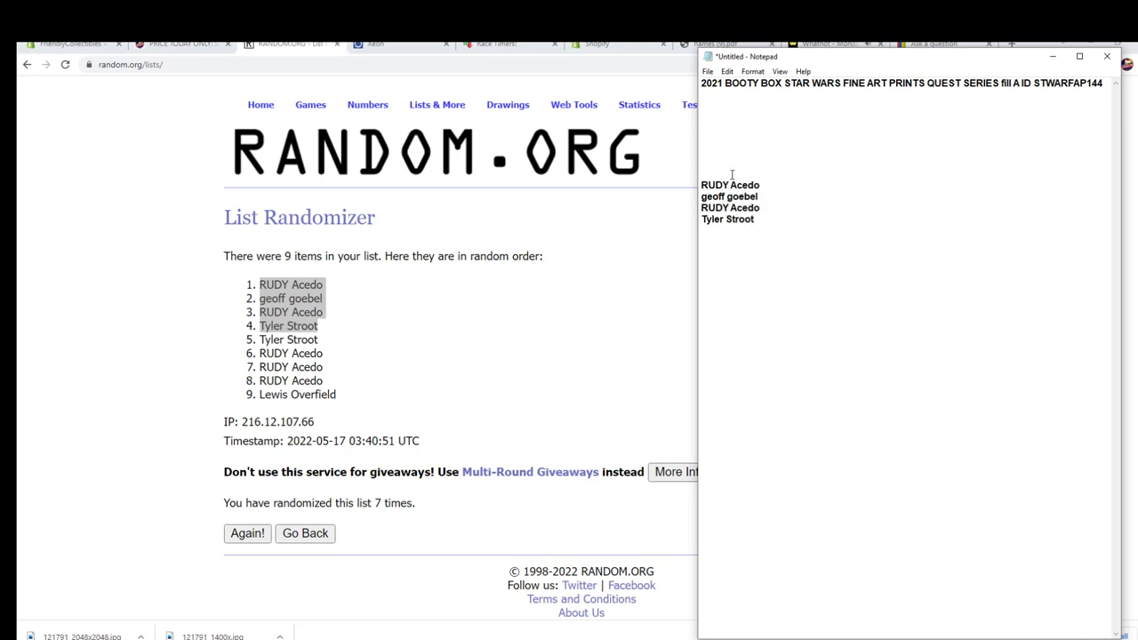